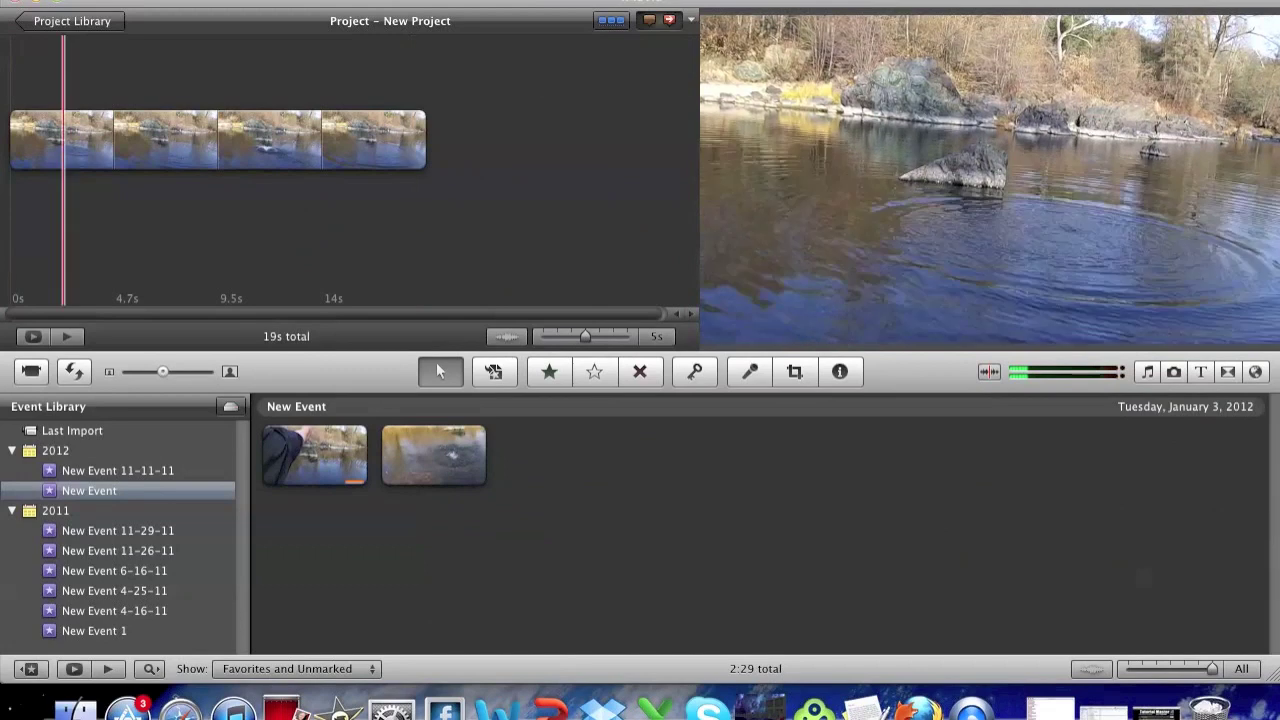
# Step: Play the project and stop the playhead at about 4.7 s, where the hand holds the rock
pyautogui.click(150, 2)
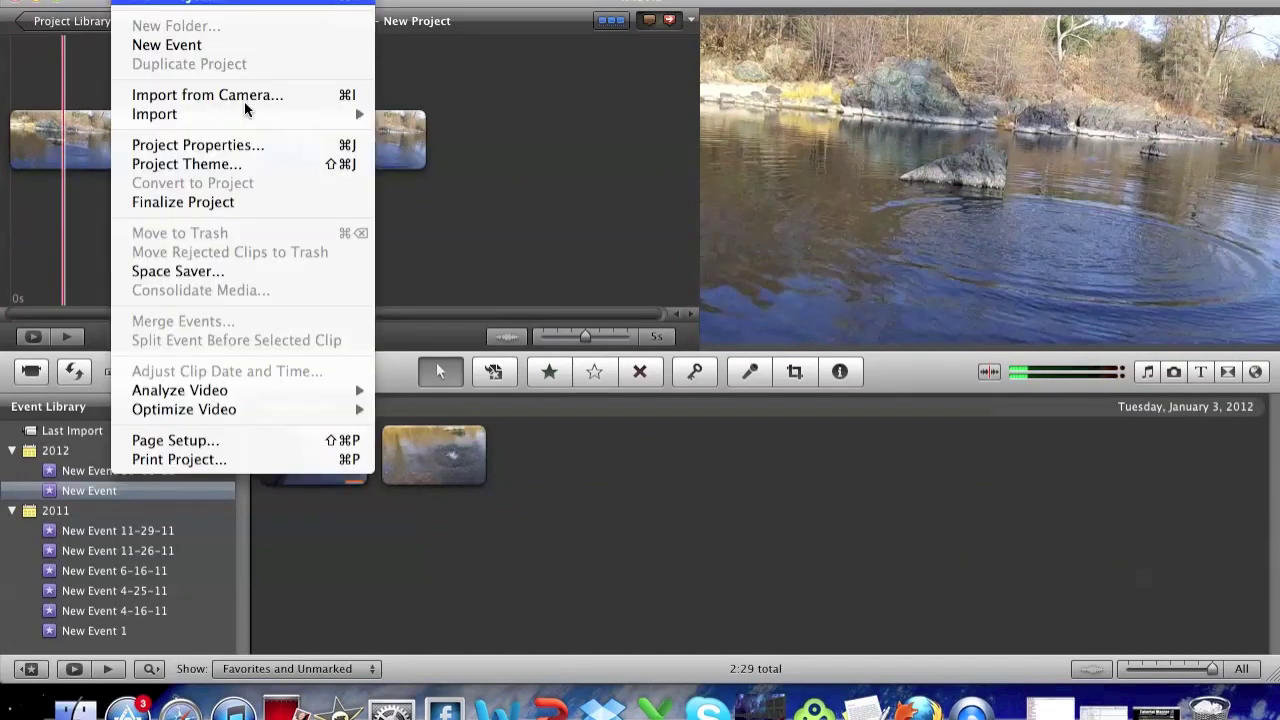
pyautogui.click(525, 263)
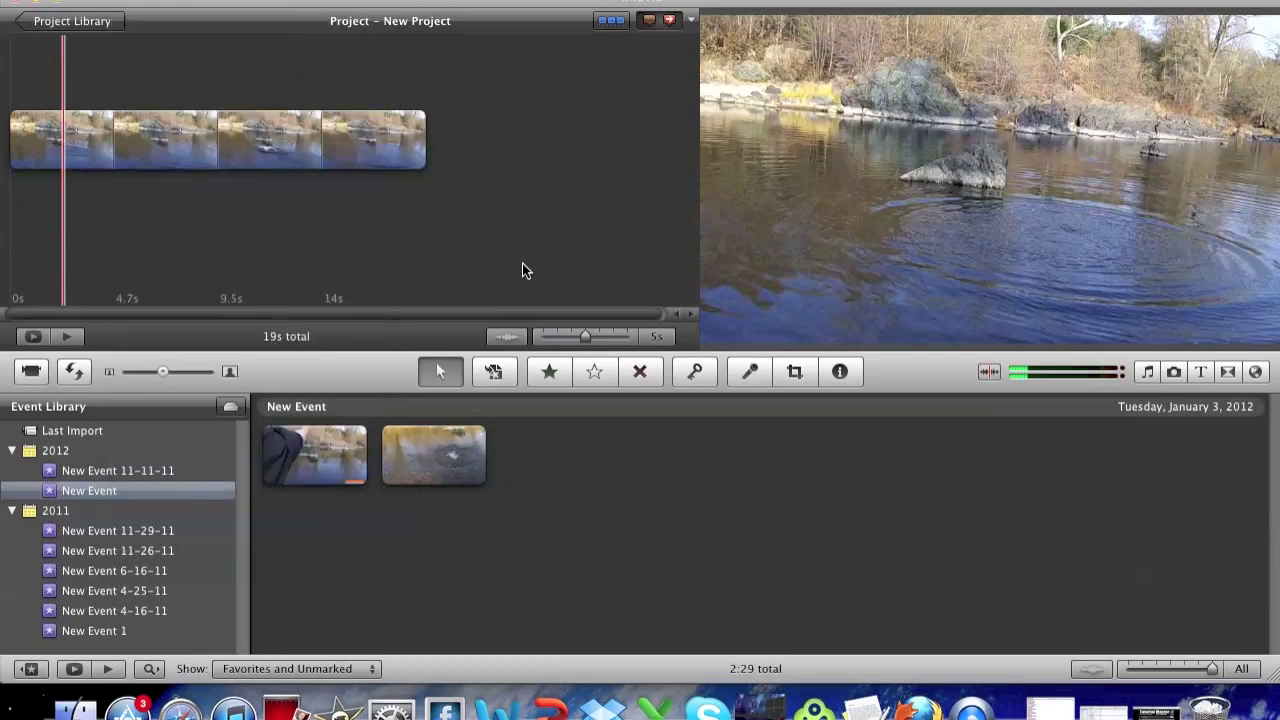
pyautogui.moveTo(84, 148)
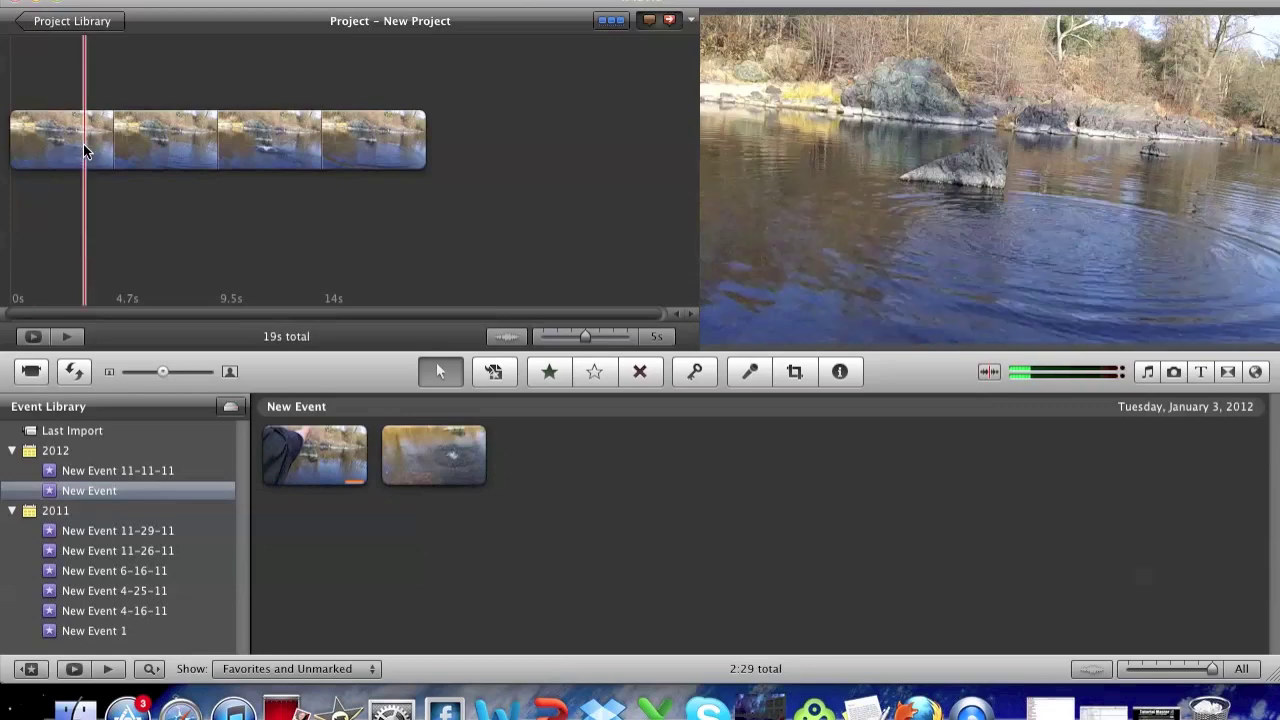
pyautogui.press('space')
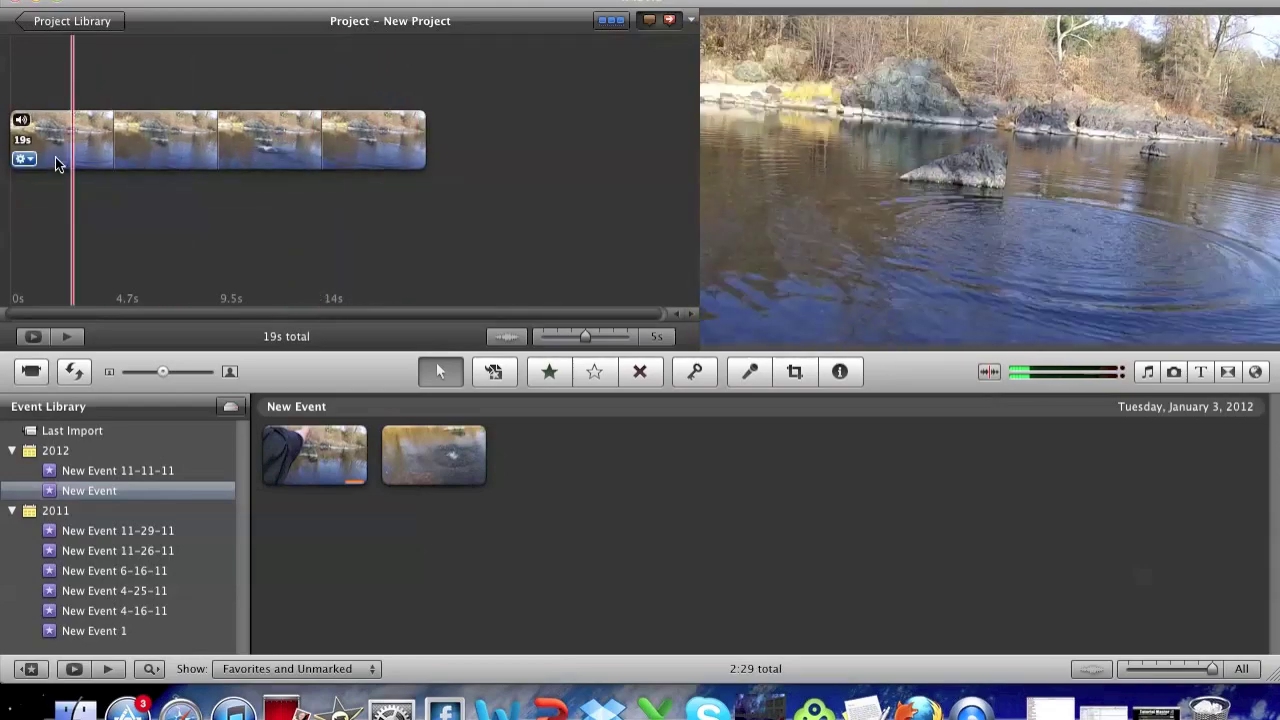
# Step: Split the river clip where the hand holds the rock and delete the footage before the throw
pyautogui.rightClick(134, 148)
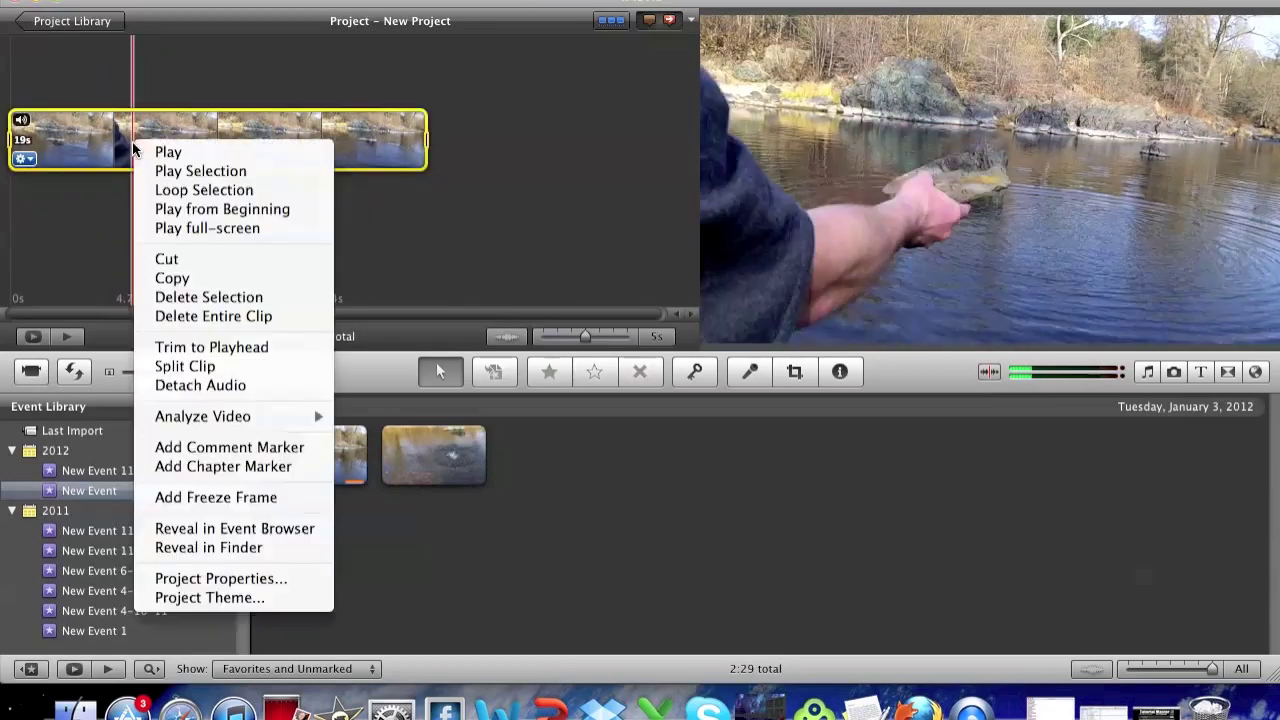
pyautogui.click(188, 366)
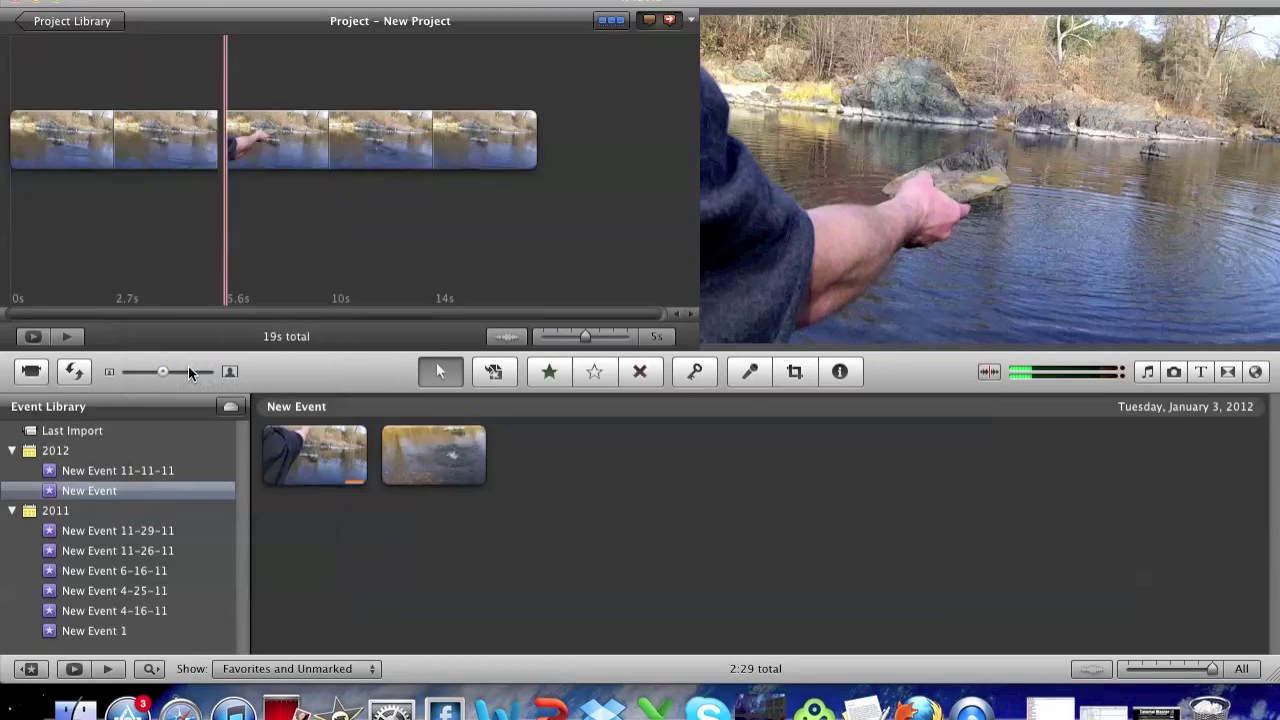
pyautogui.rightClick(224, 143)
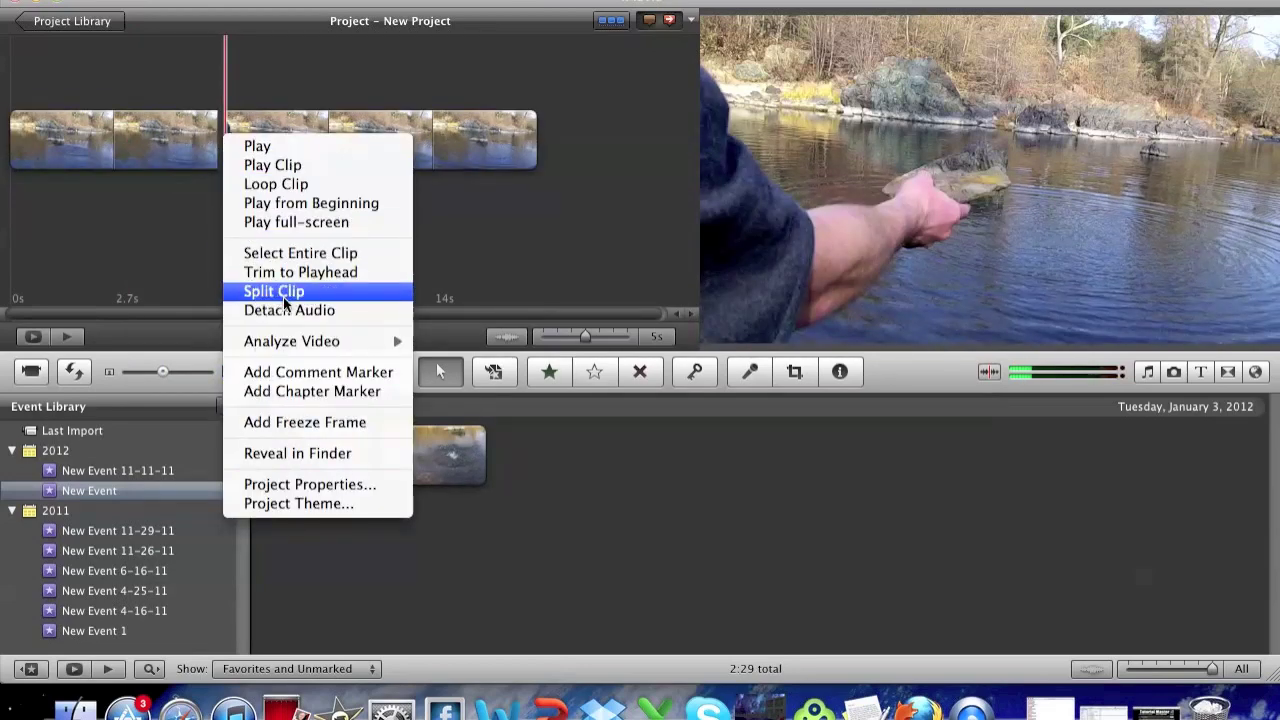
pyautogui.click(138, 132)
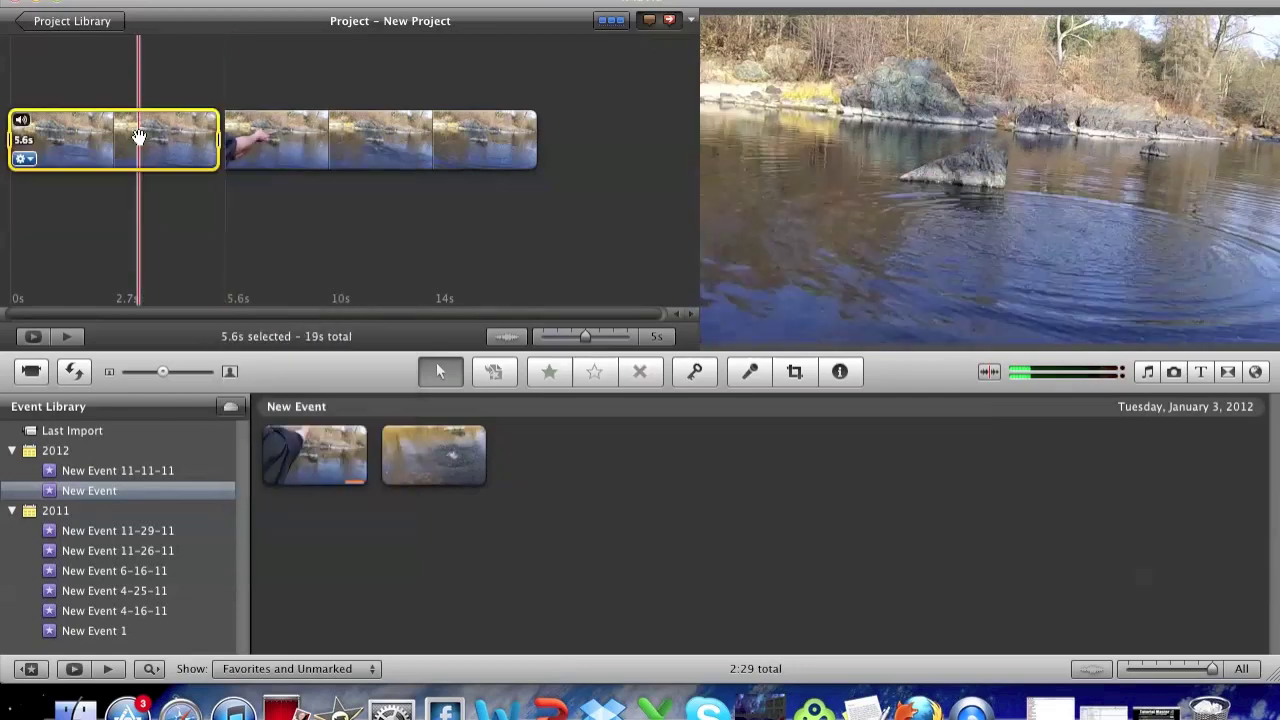
pyautogui.rightClick(138, 141)
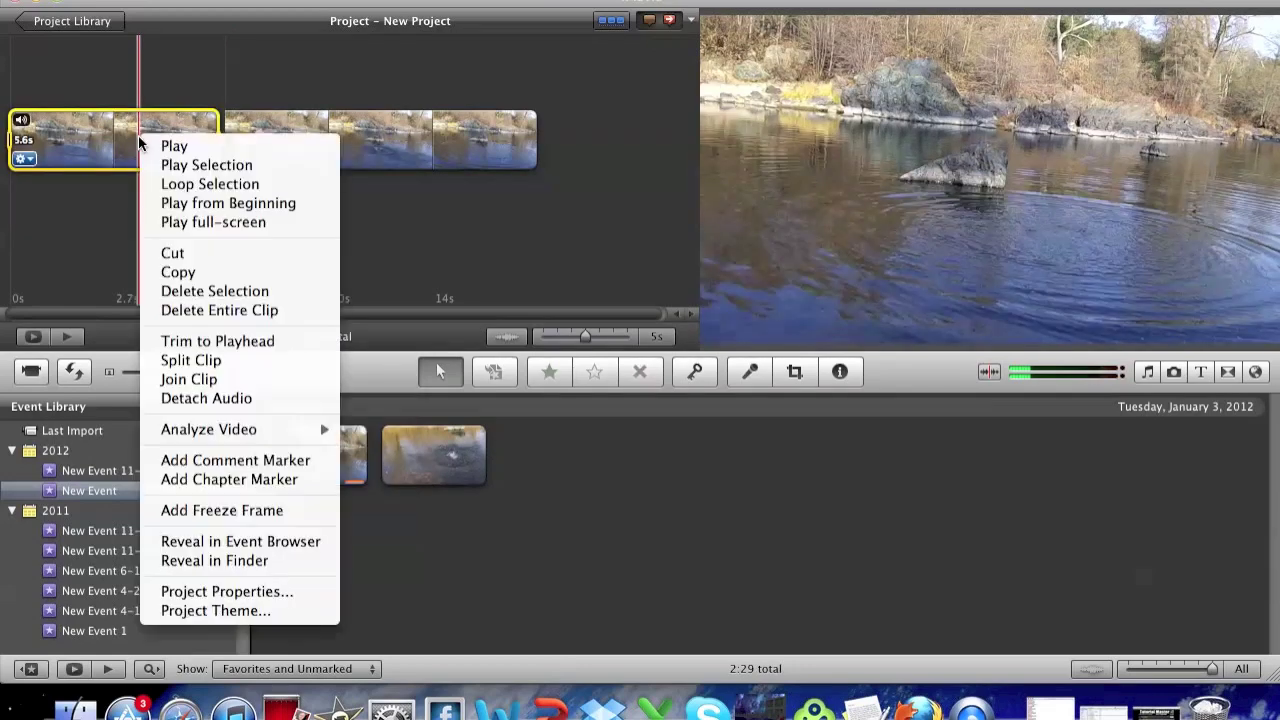
pyautogui.click(198, 291)
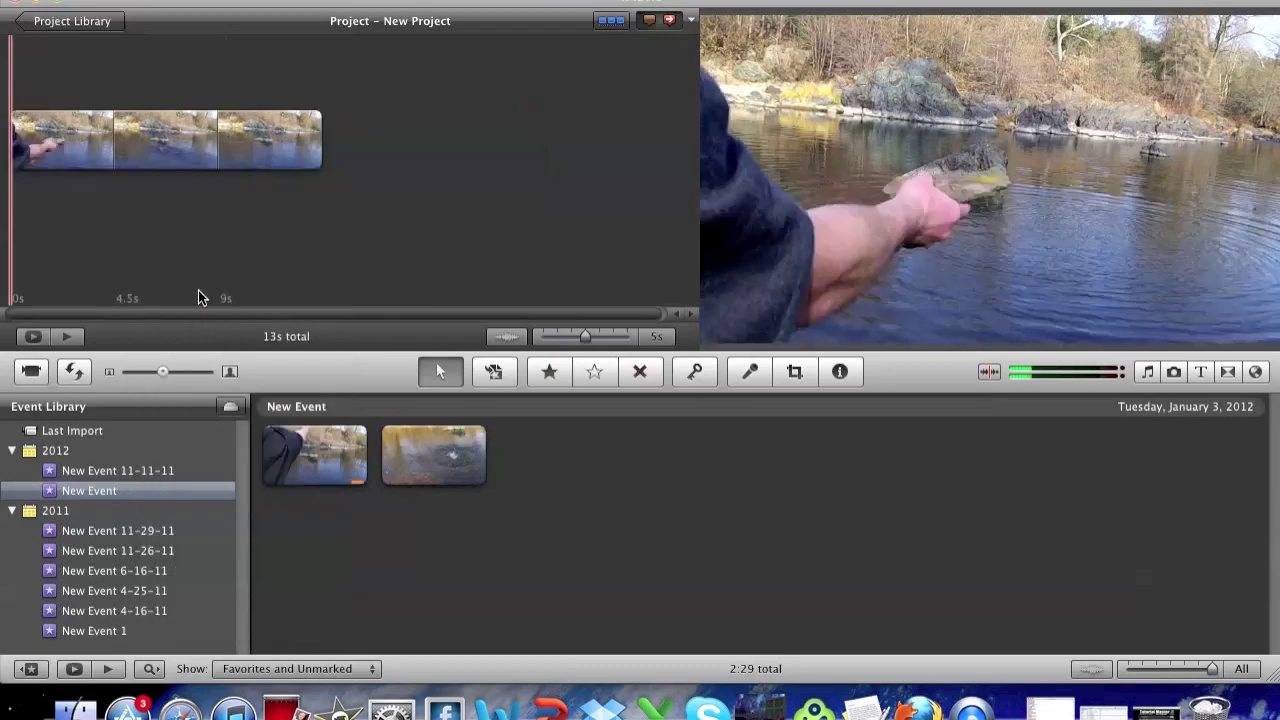
# Step: Split just after the splash, delete the rest, and preview the 6-second clip
pyautogui.rightClick(152, 160)
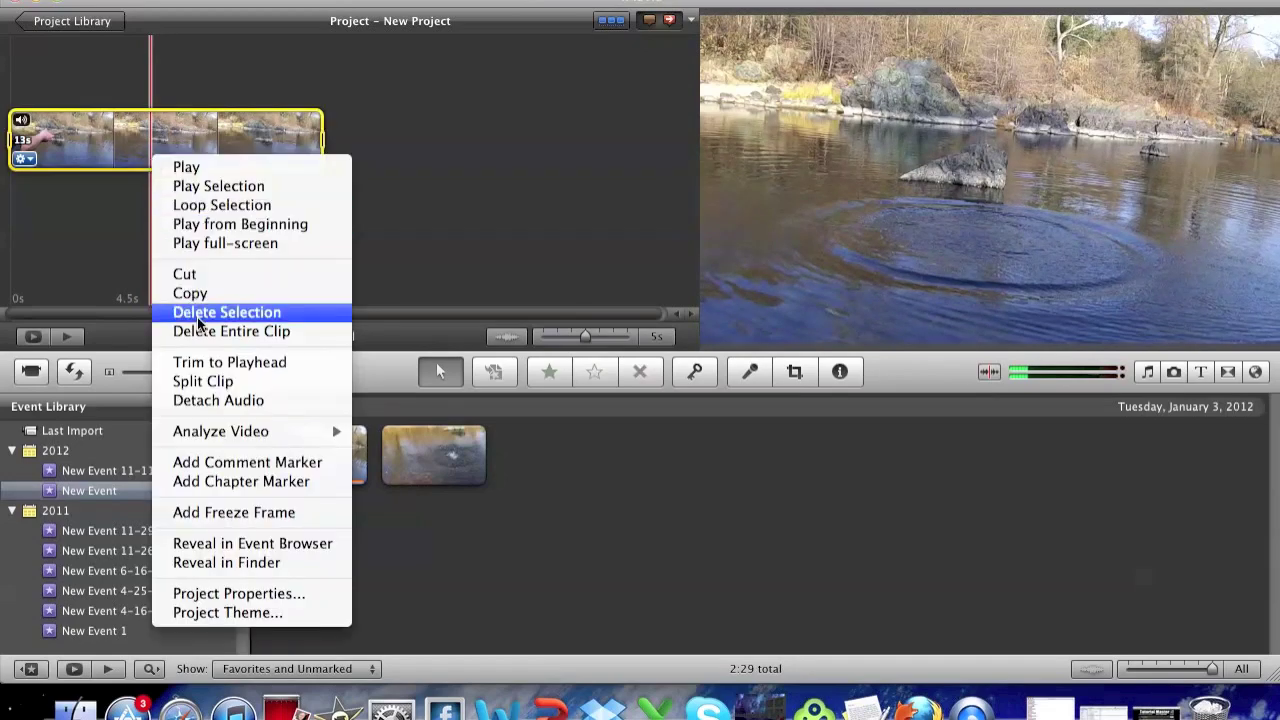
pyautogui.click(222, 382)
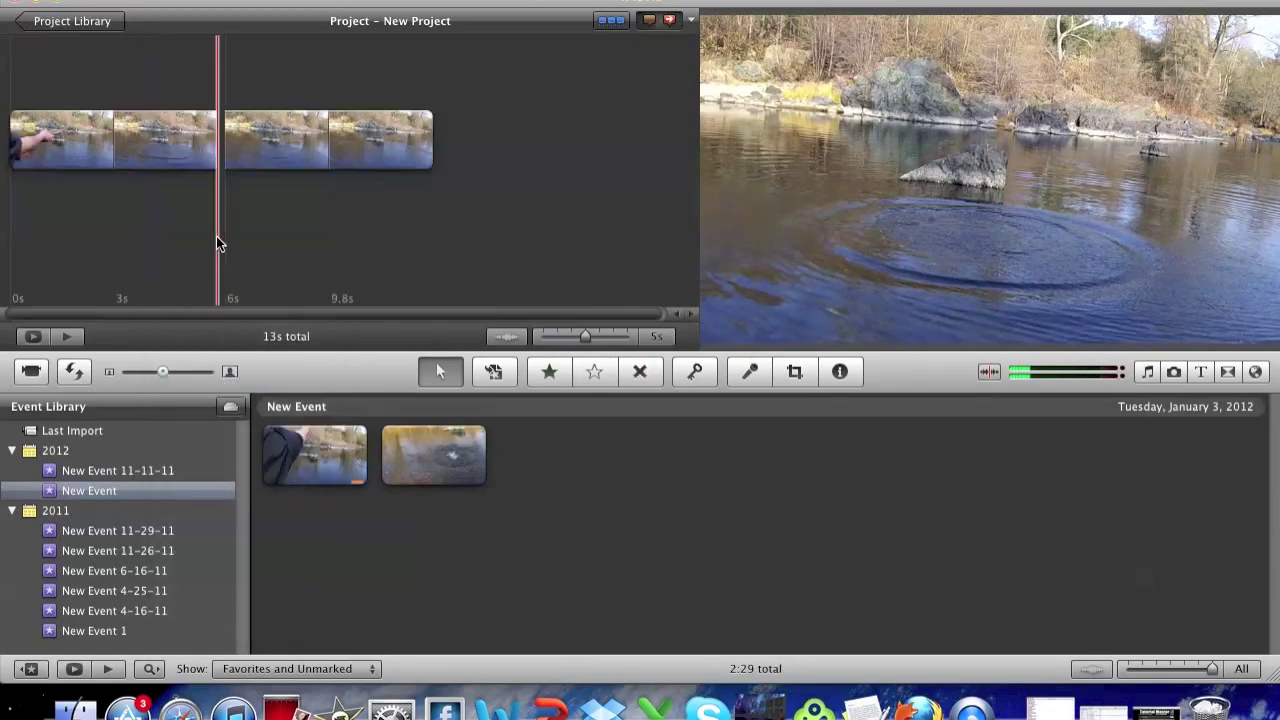
pyautogui.rightClick(299, 140)
pyautogui.click(350, 287)
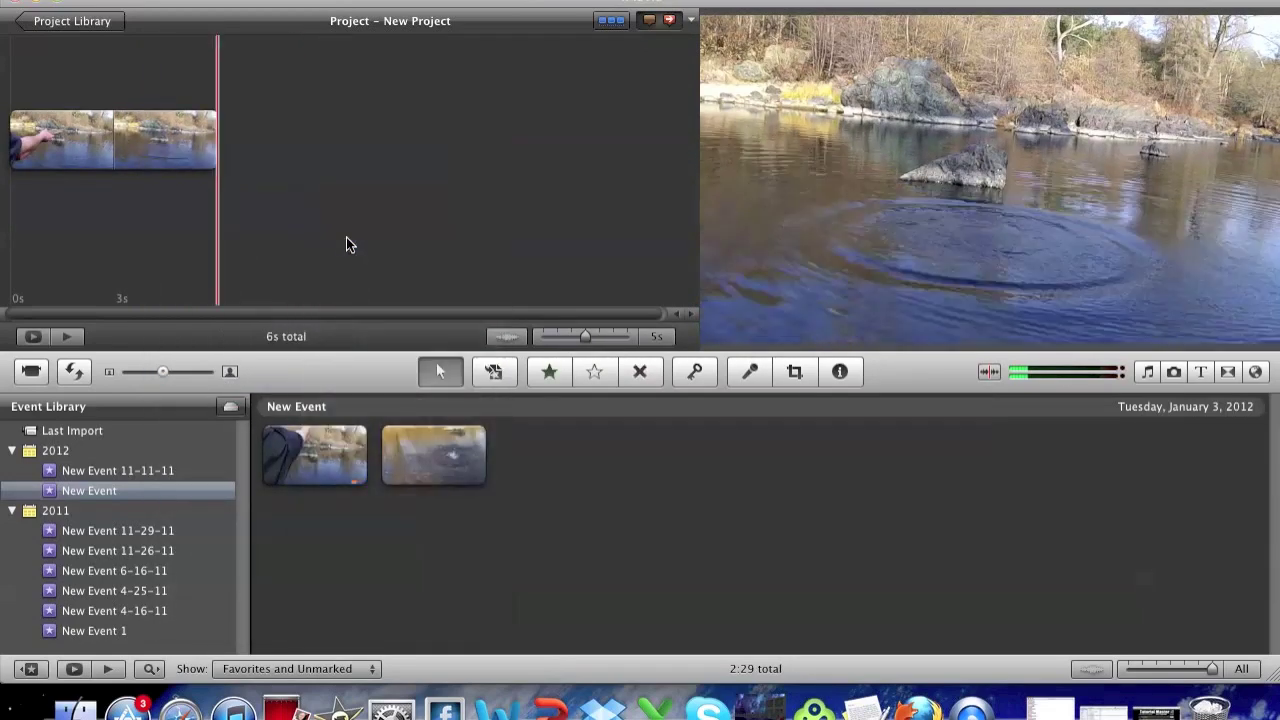
pyautogui.press('space')
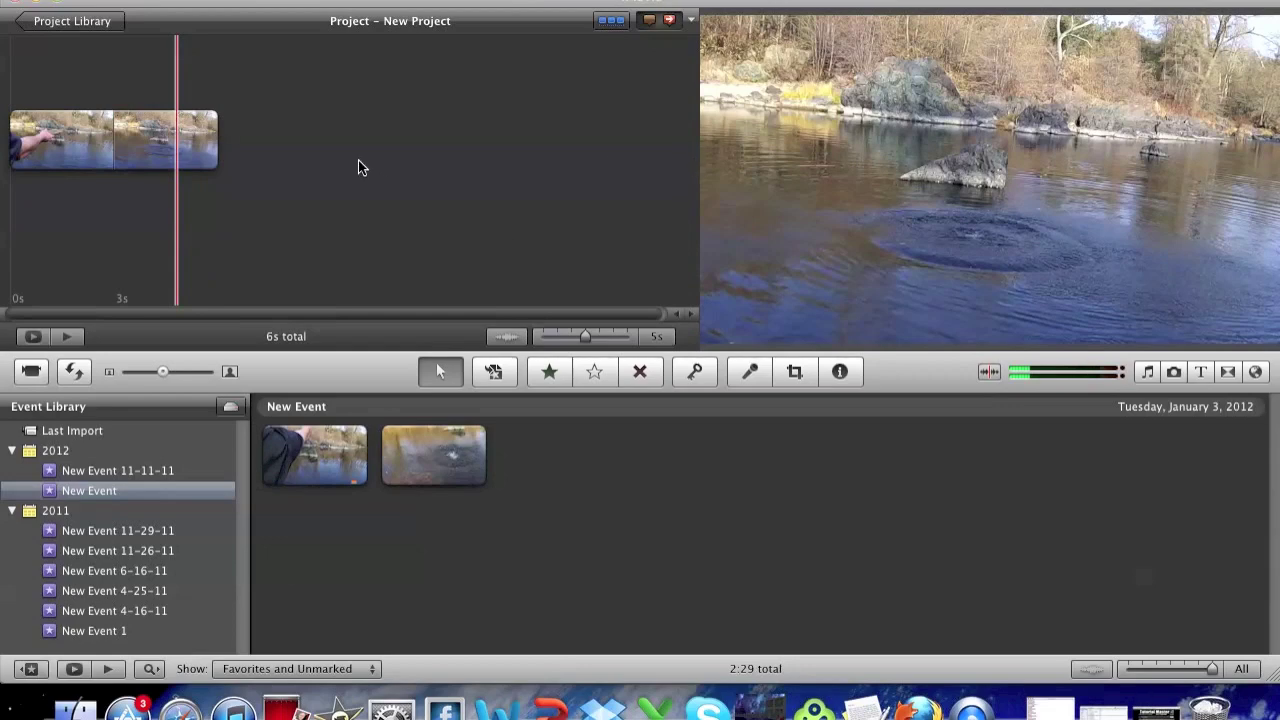
# Step: Set the throw-and-splash clip's speed to 25%, stretching it to 24.3 seconds
pyautogui.doubleClick(138, 152)
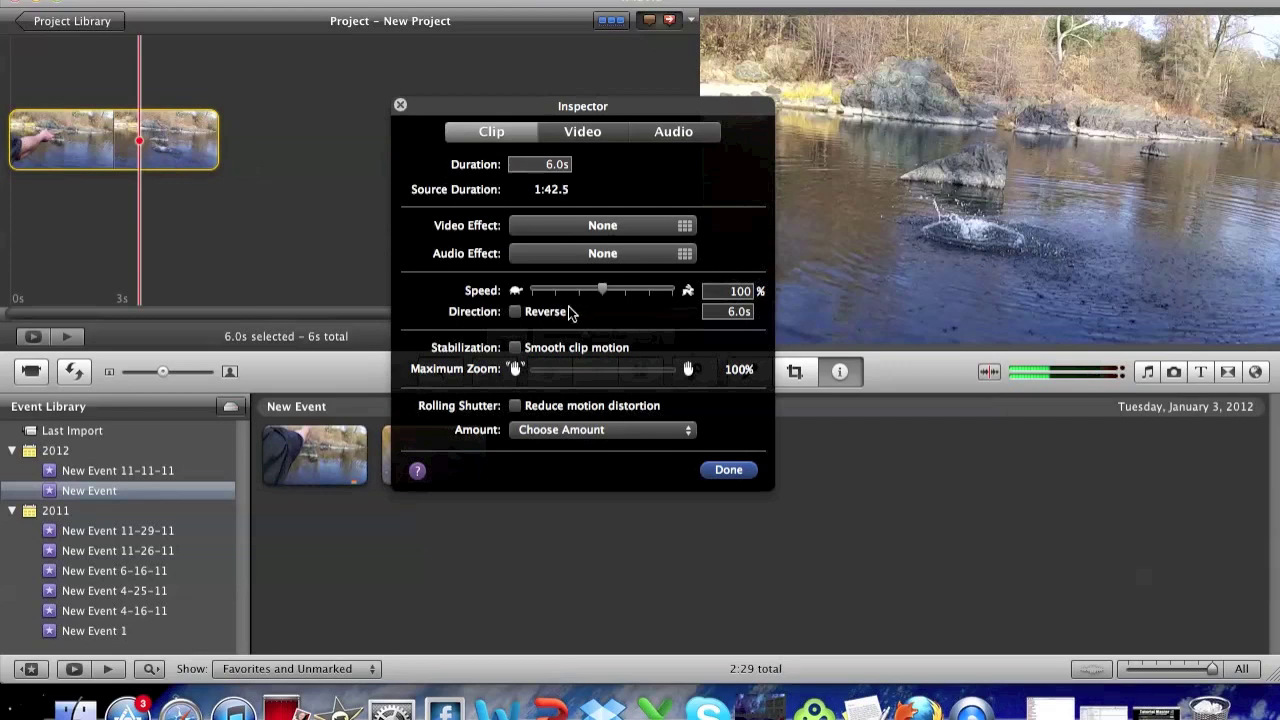
pyautogui.moveTo(466, 297); pyautogui.dragTo(482, 299)
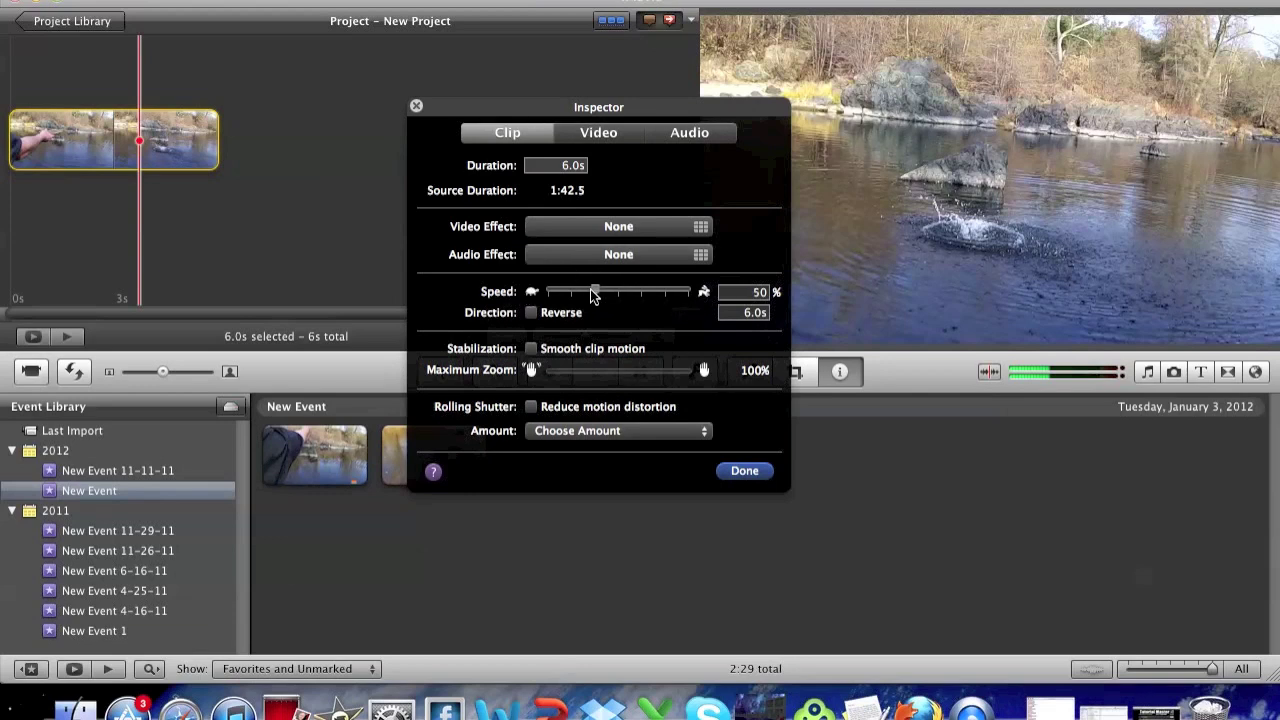
pyautogui.click(745, 471)
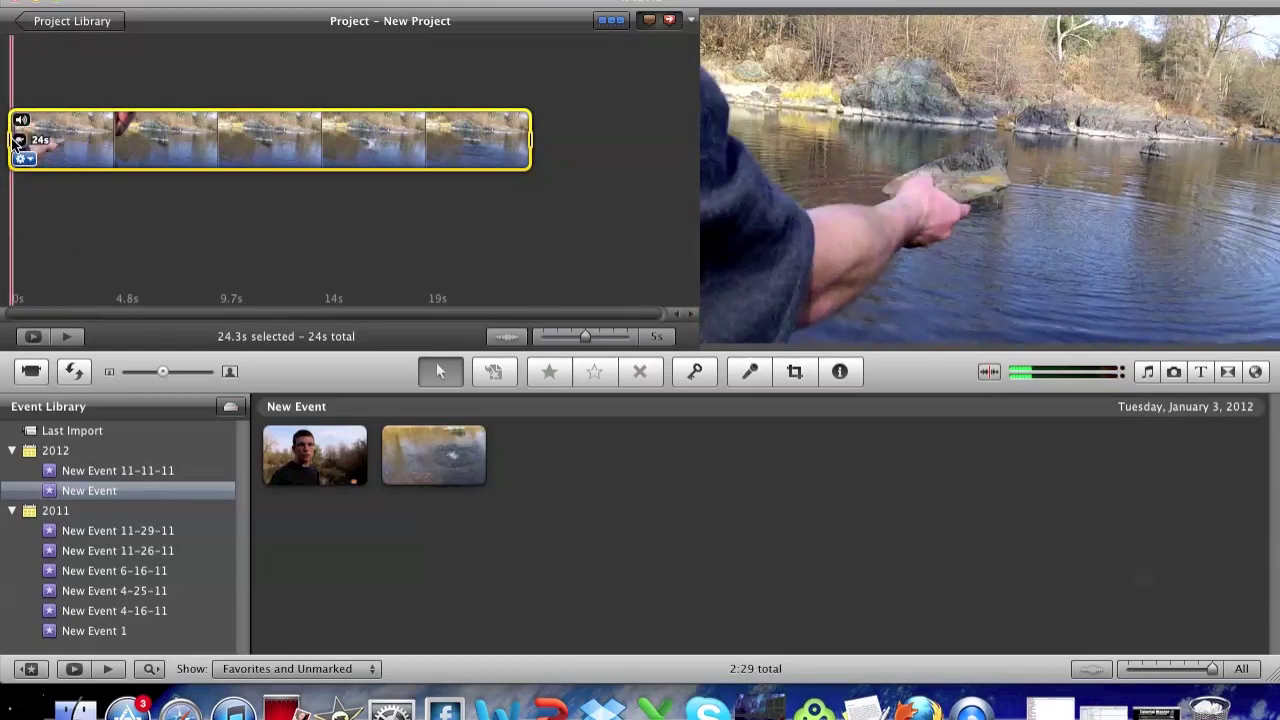
# Step: Play the 24.3-second slow-motion clip to preview it
pyautogui.press('space')
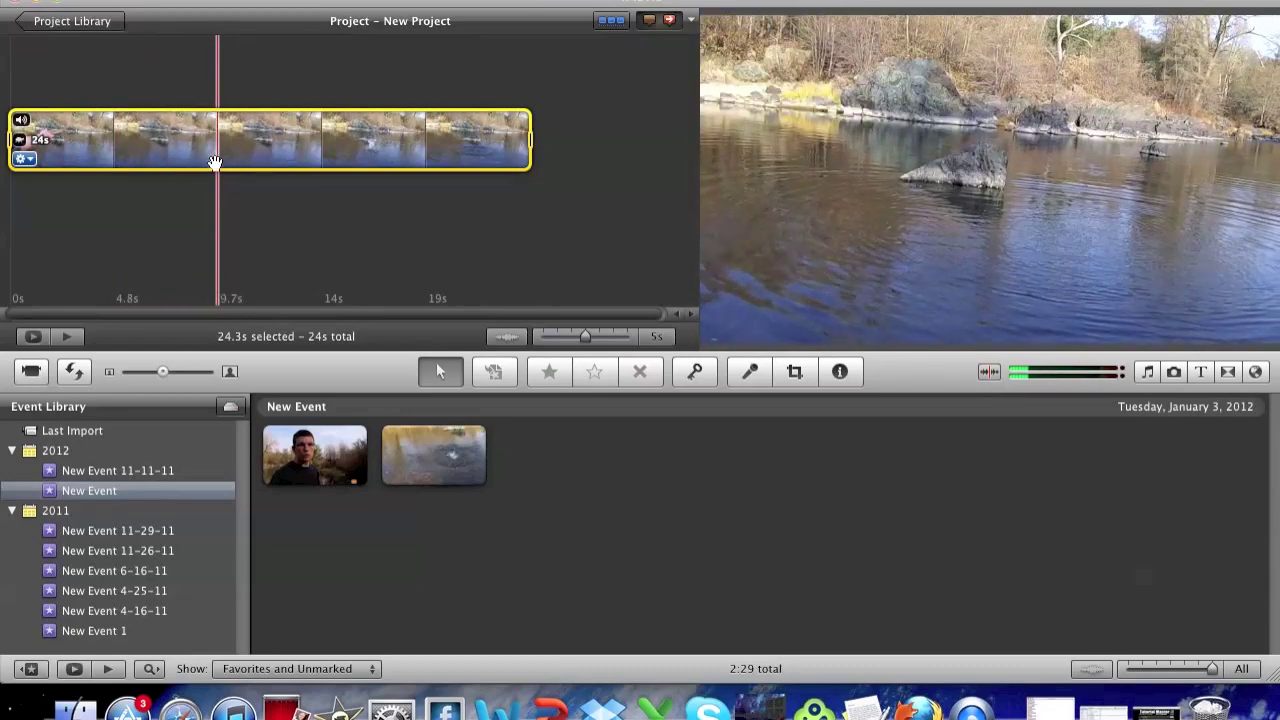
# Step: Split the slowed clip at the playhead and delete the opening piece before the throw
pyautogui.rightClick(211, 163)
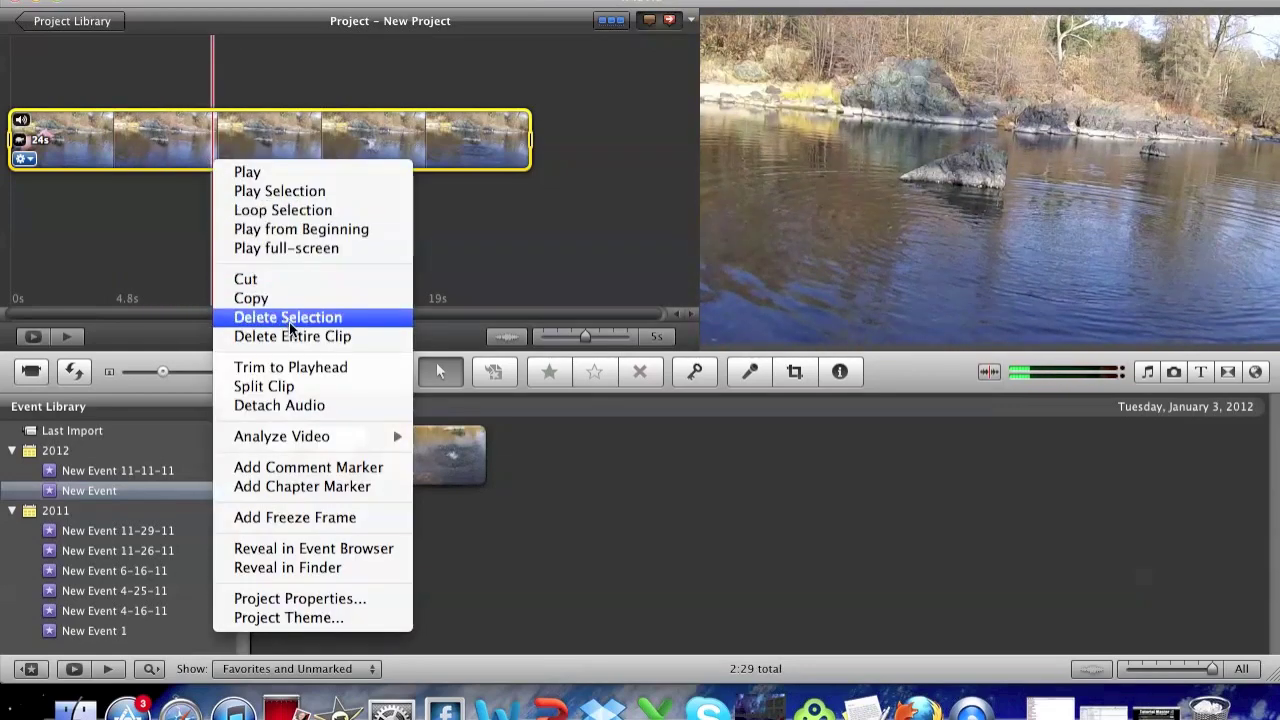
pyautogui.click(268, 386)
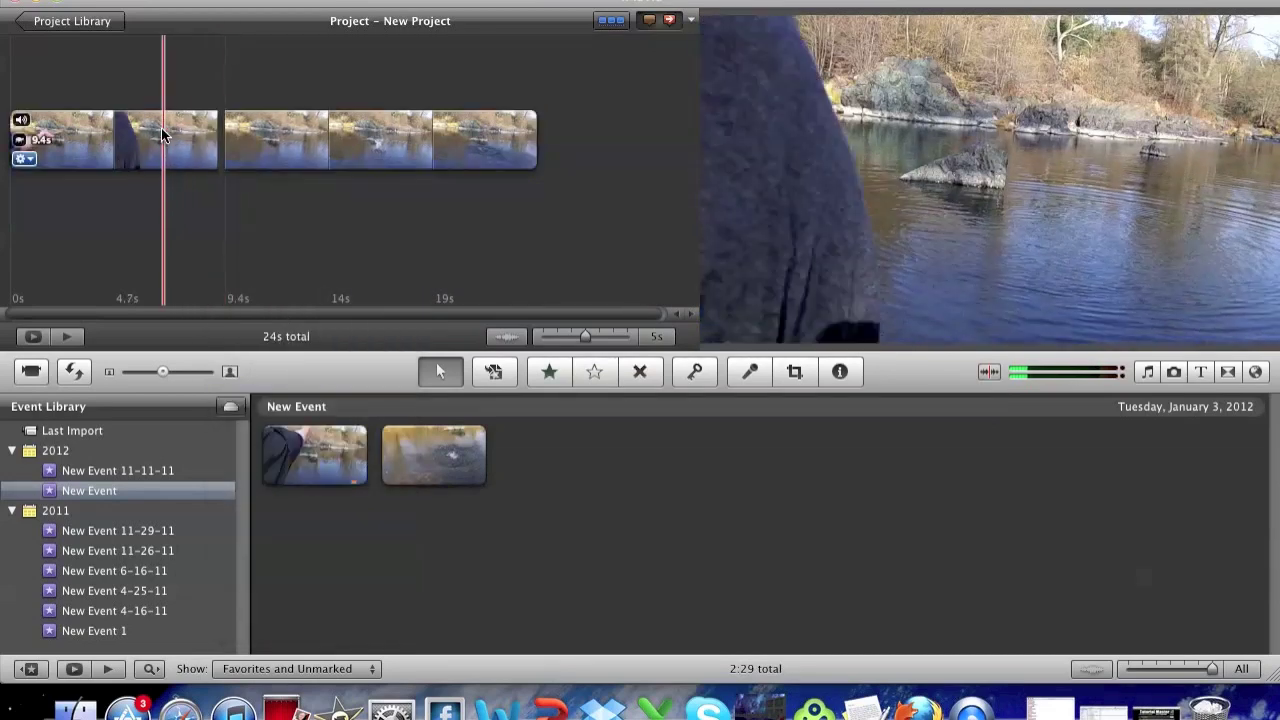
pyautogui.rightClick(163, 135)
pyautogui.click(261, 304)
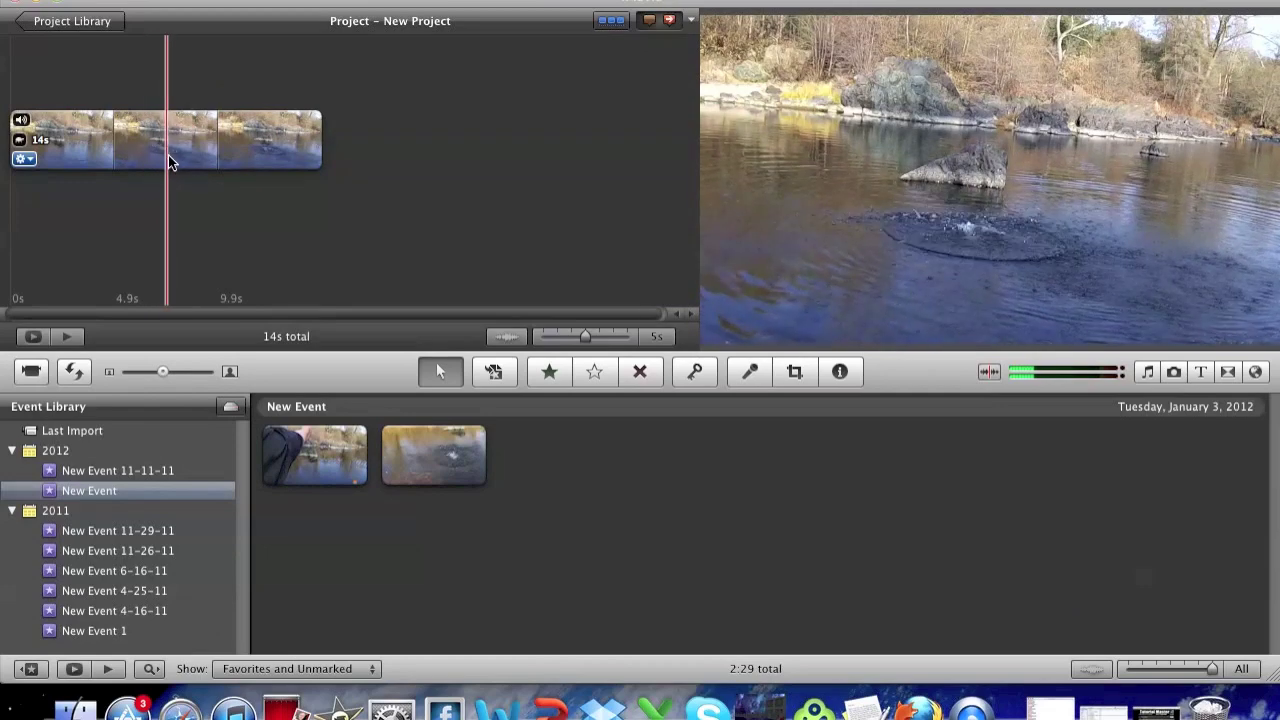
# Step: Split again after the splash and delete that end, leaving an 8.9-second splash clip
pyautogui.rightClick(198, 163)
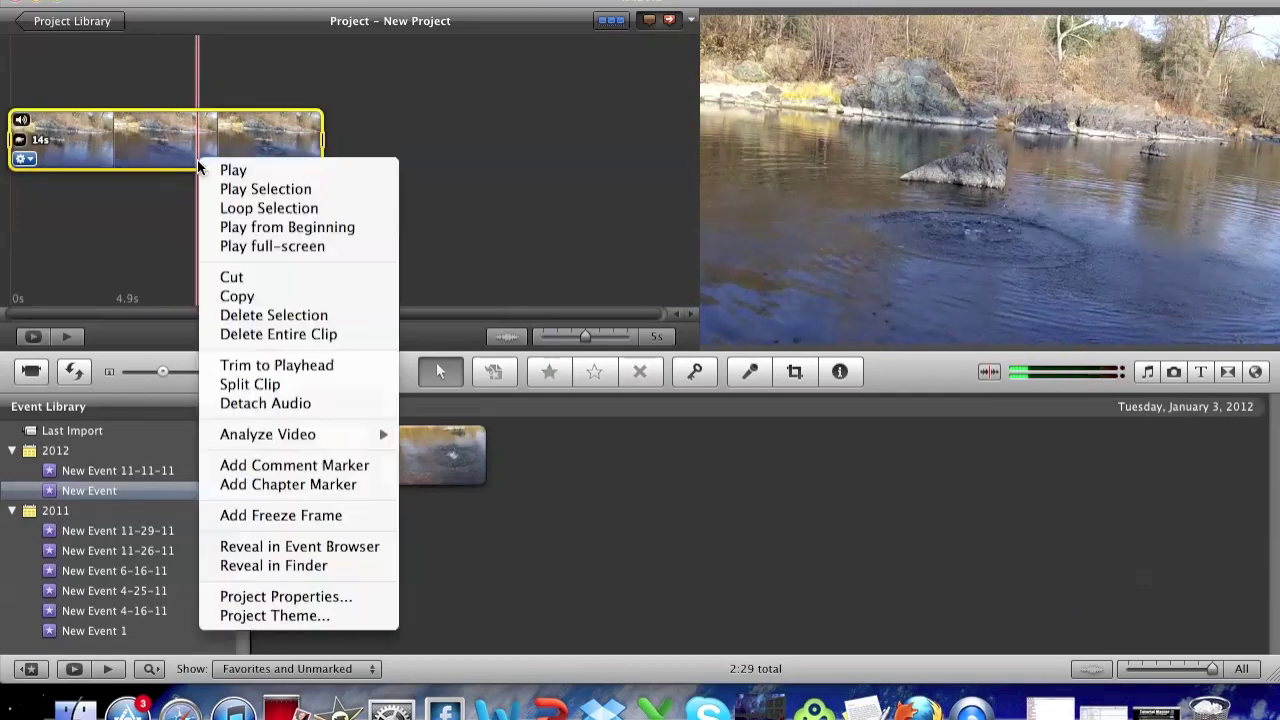
pyautogui.click(250, 384)
pyautogui.rightClick(254, 157)
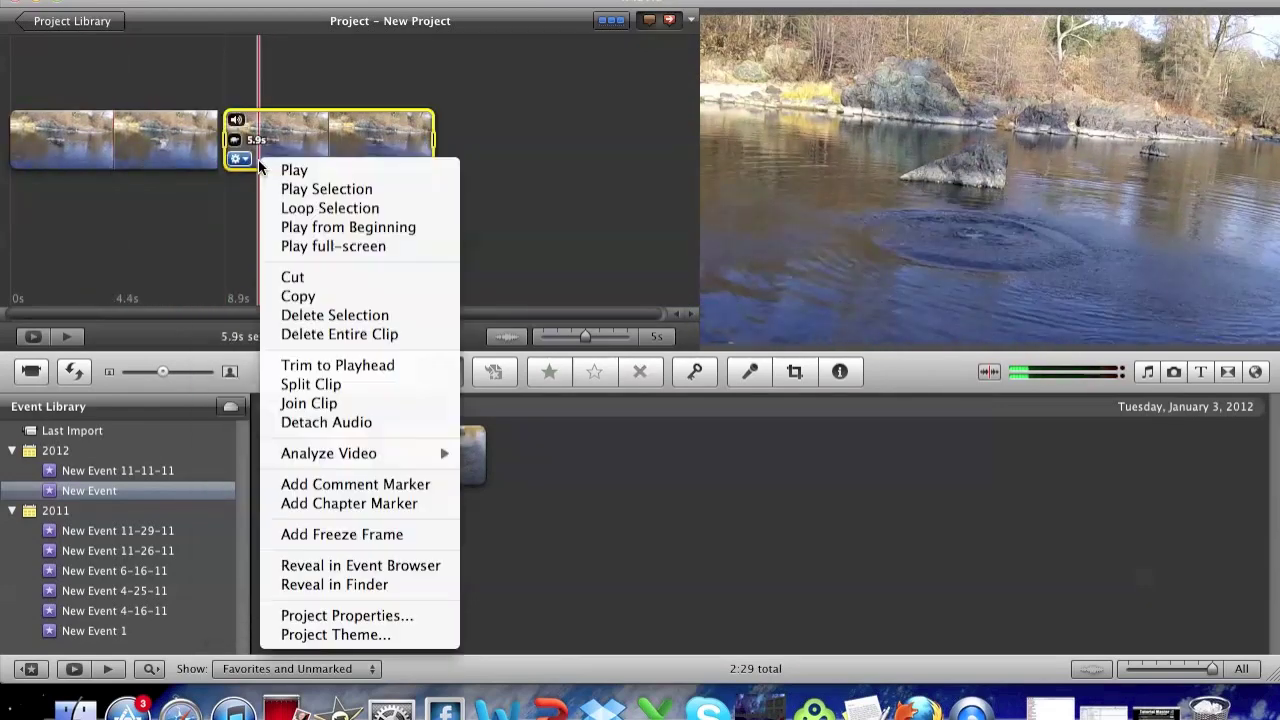
pyautogui.click(335, 316)
# Step: Slow the splash clip to 12.5% speed, lengthening it to about 17.8 seconds
pyautogui.doubleClick(148, 159)
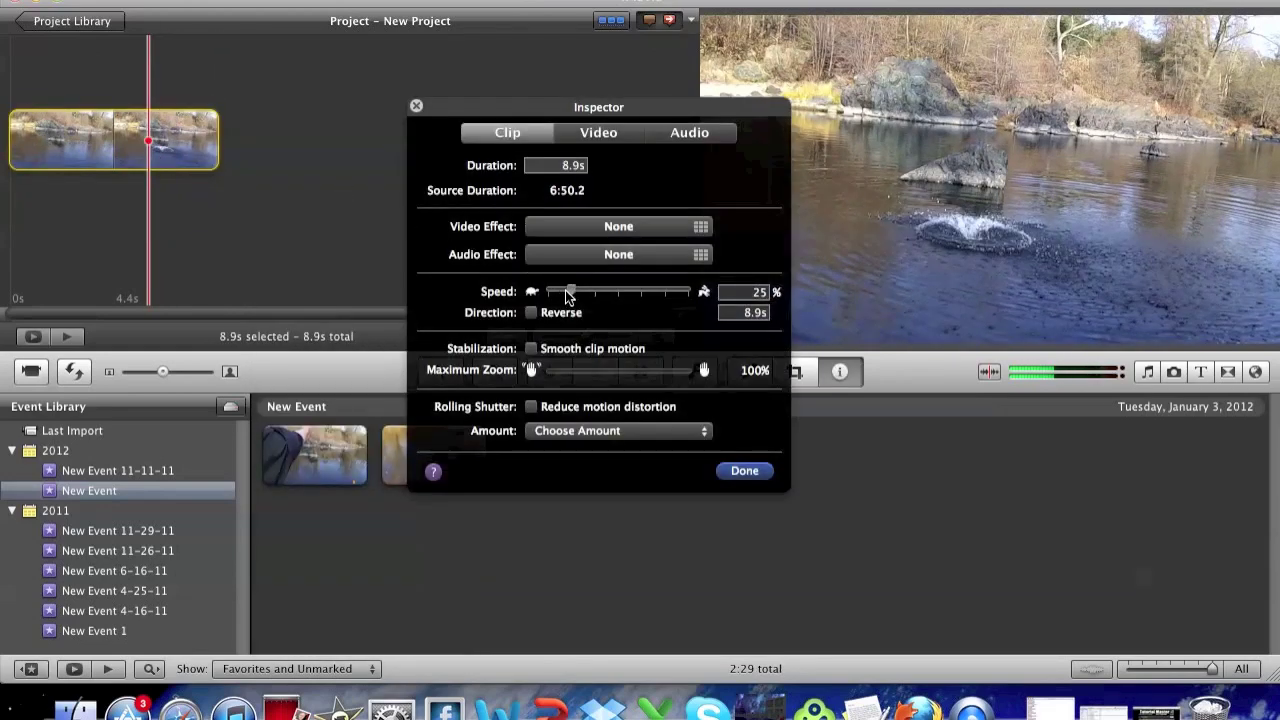
pyautogui.moveTo(561, 291); pyautogui.dragTo(552, 294)
pyautogui.click(743, 471)
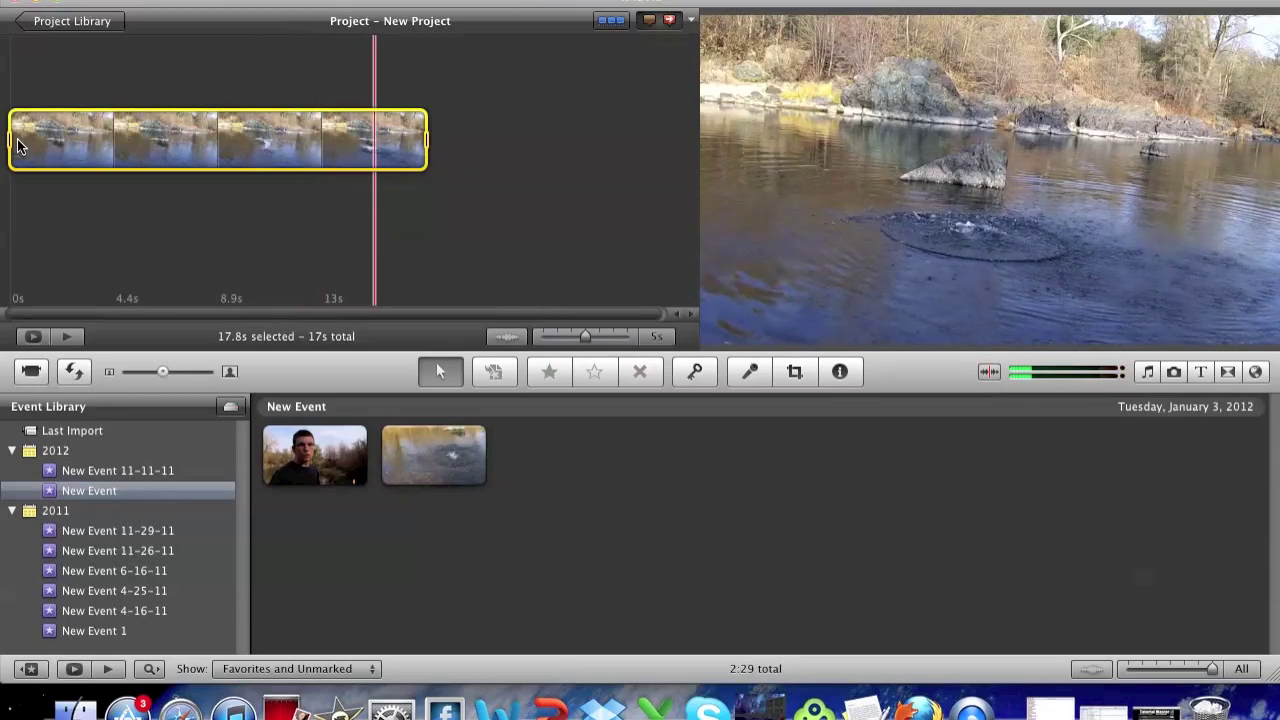
pyautogui.click(17, 145)
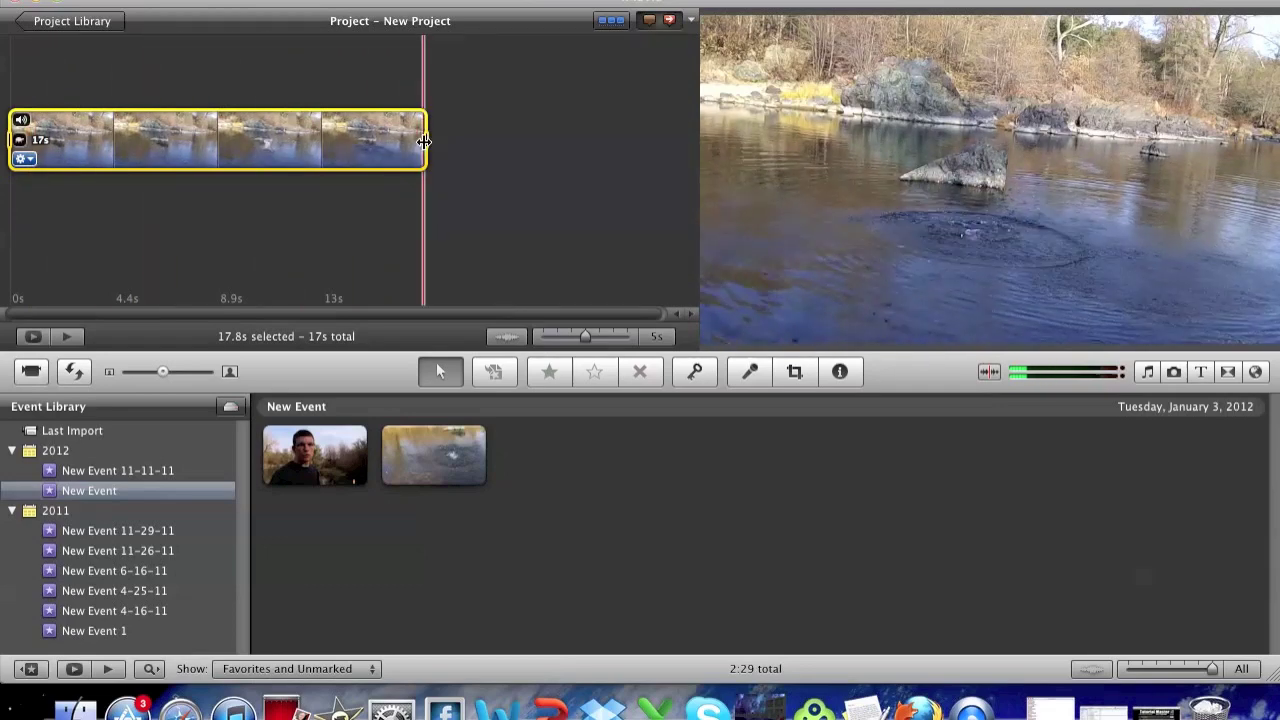
pyautogui.press('space')
pyautogui.click(362, 2)
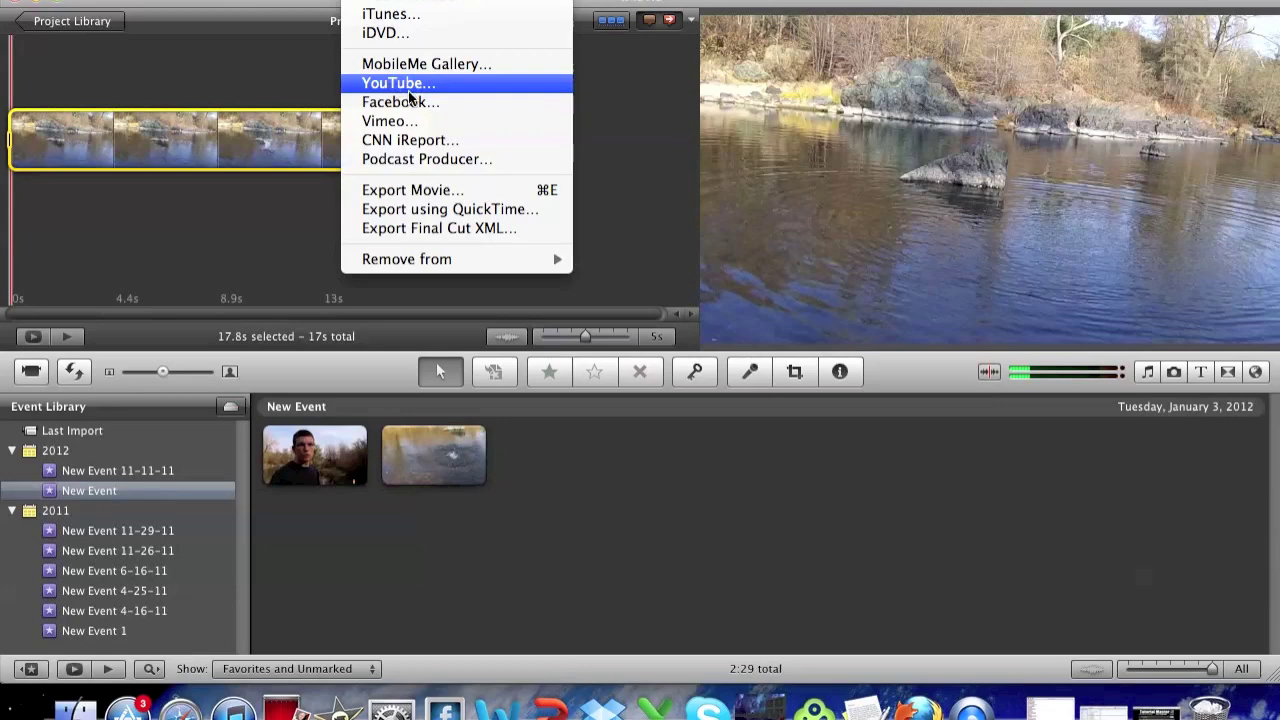
pyautogui.click(248, 266)
pyautogui.click(597, 219)
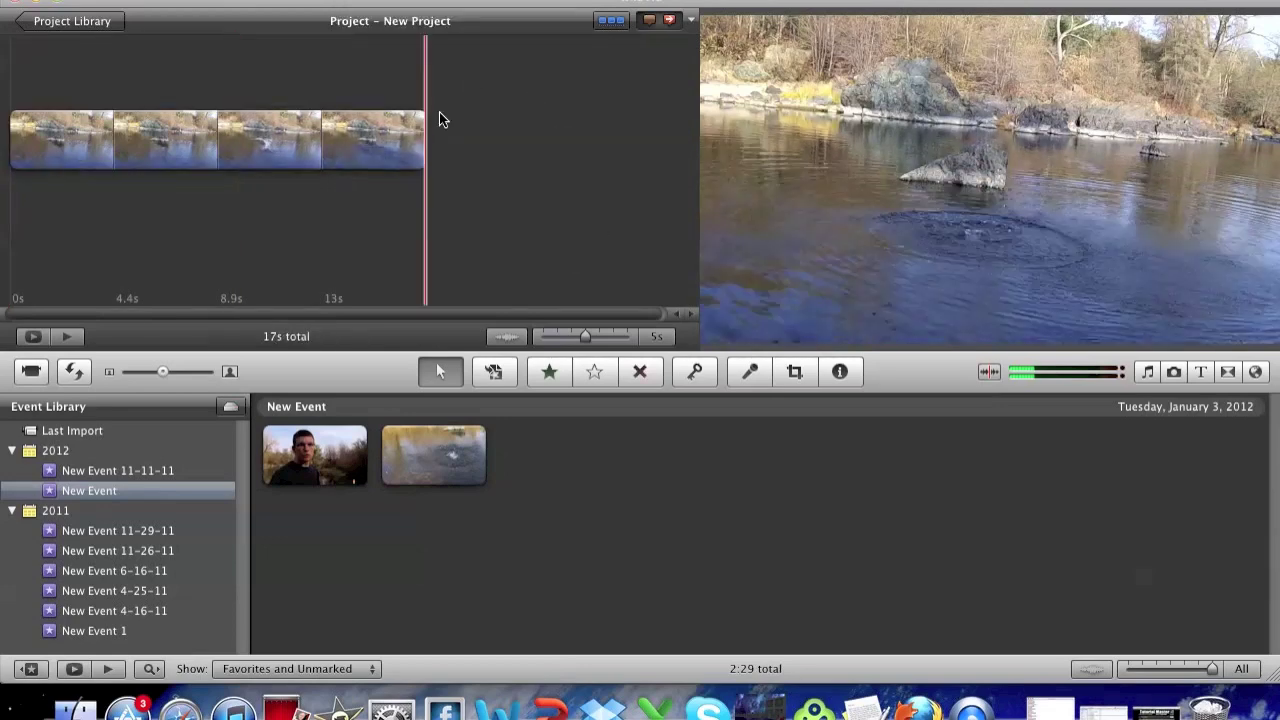
# Step: Switch to Safari's TutorialMaster YouTube channel tab and scroll through the page
pyautogui.click(180, 708)
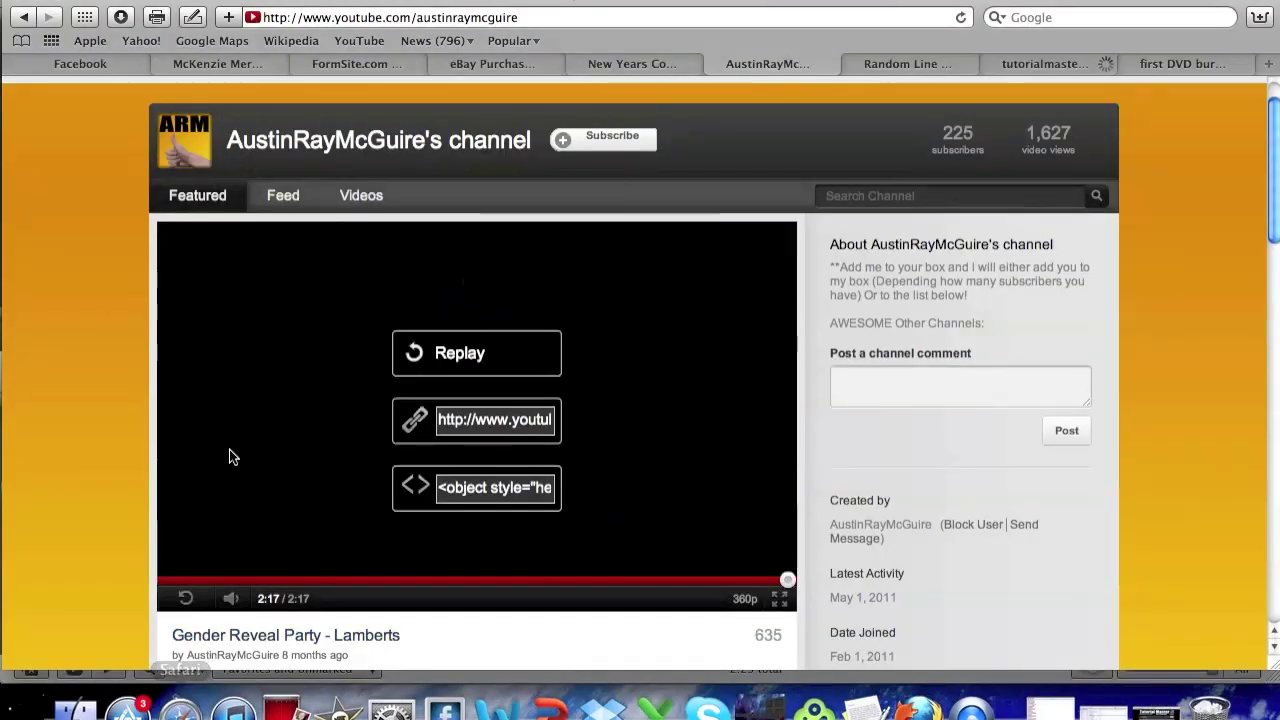
pyautogui.click(1033, 66)
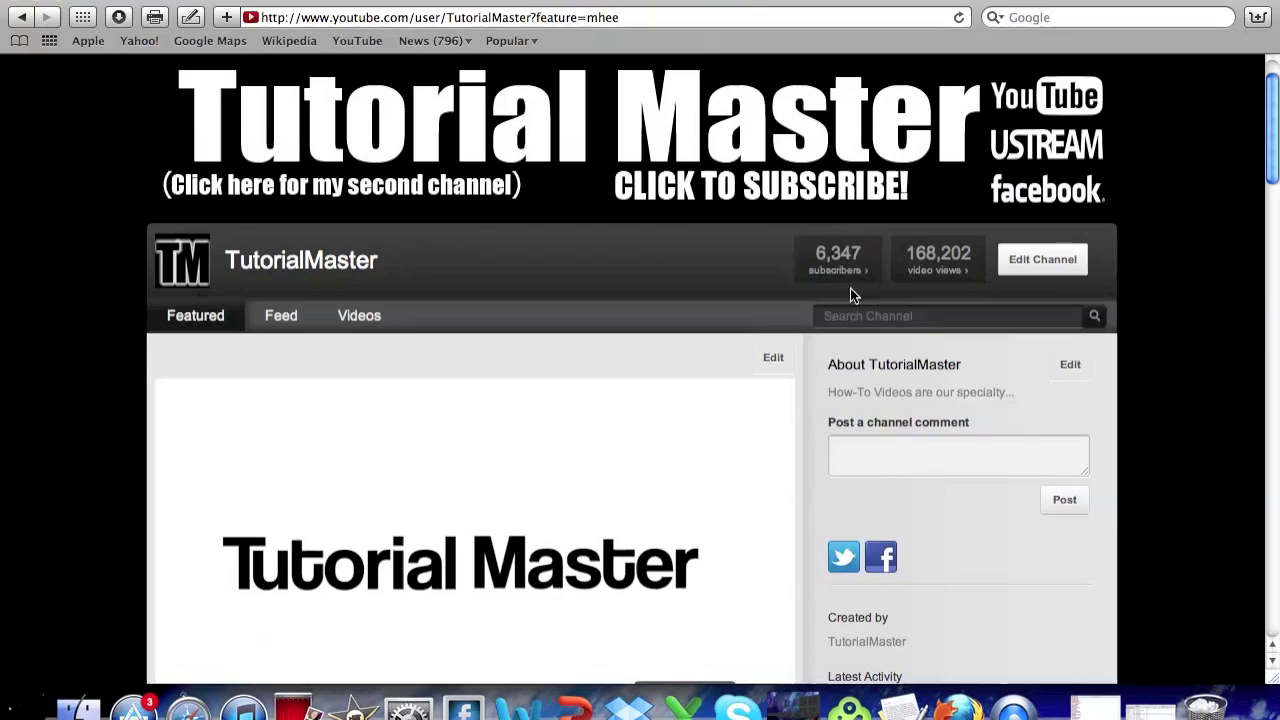
pyautogui.scroll(-3, 796, 284)
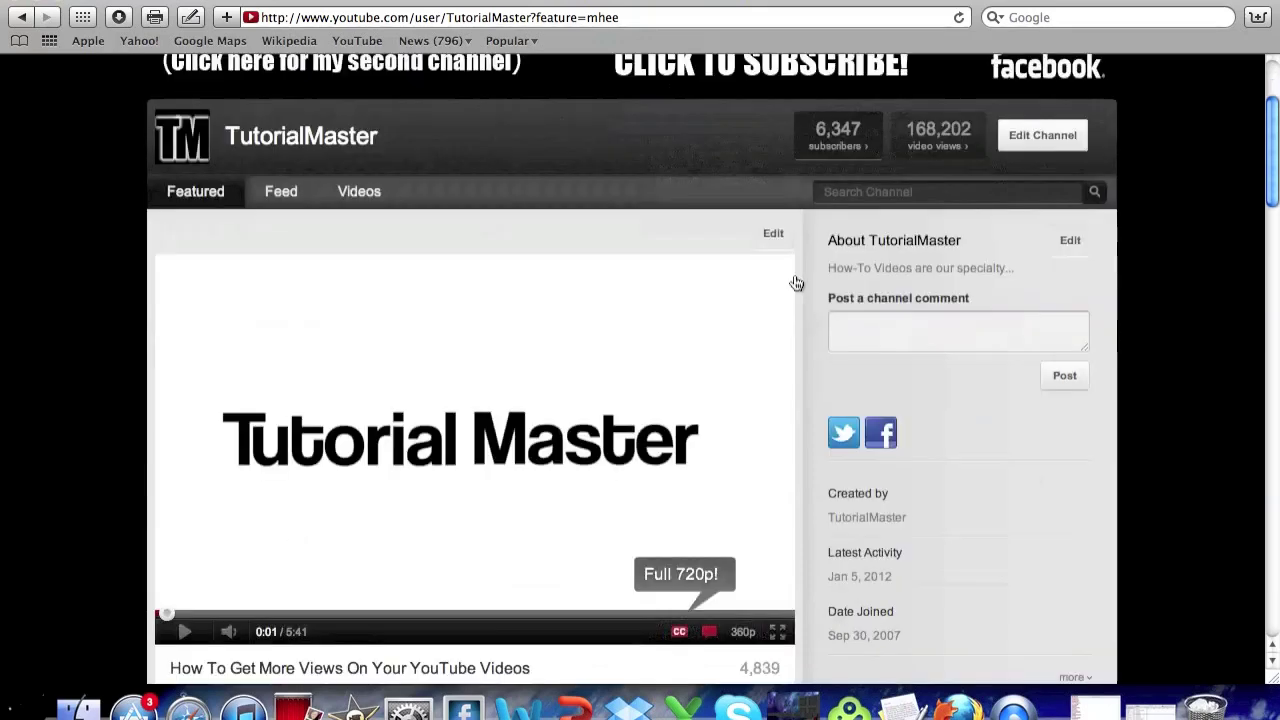
pyautogui.scroll(-5, 796, 284)
pyautogui.scroll(10, 794, 282)
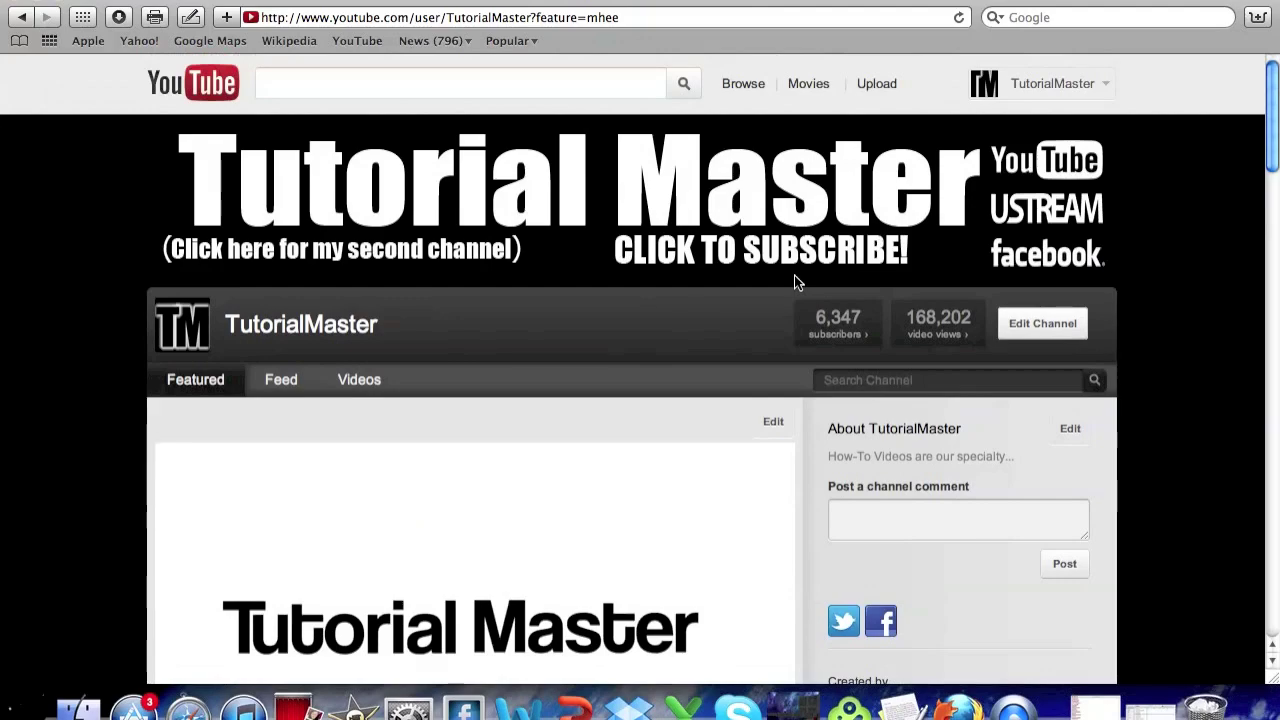